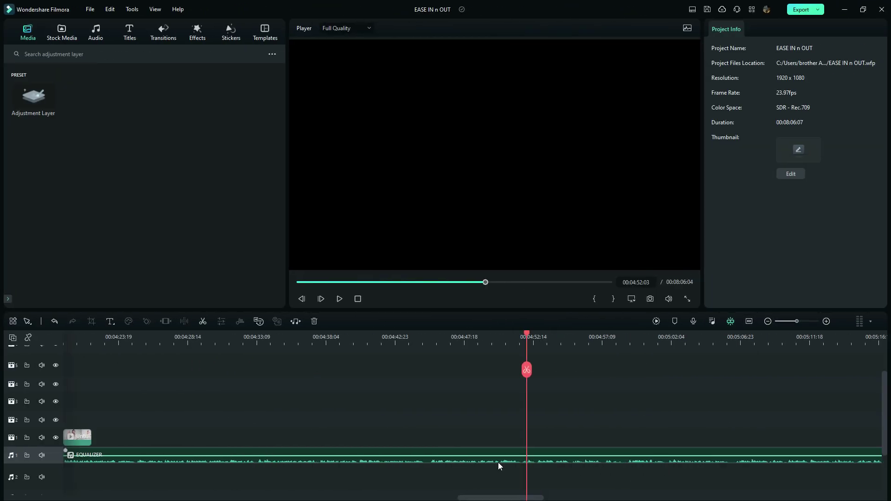
- Select the EQUALIZER clip and scroll its audio settings down to the Equalizer section
click(497, 462)
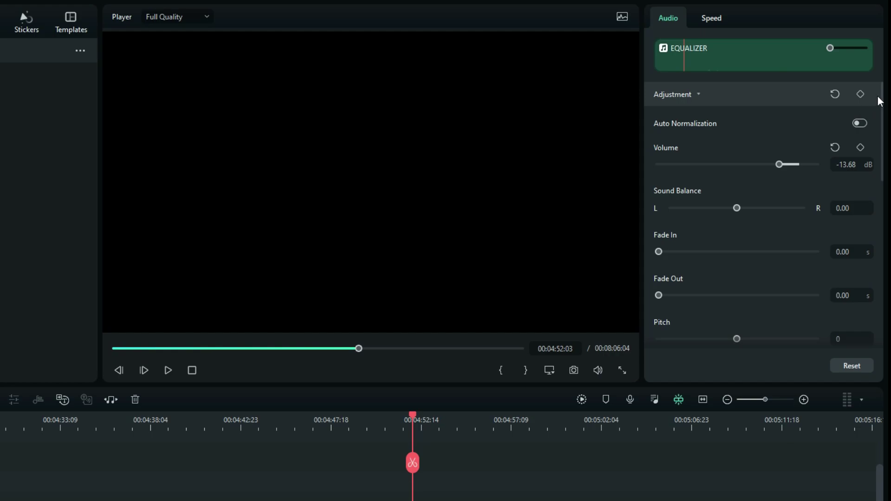
drag(881, 95, 881, 193)
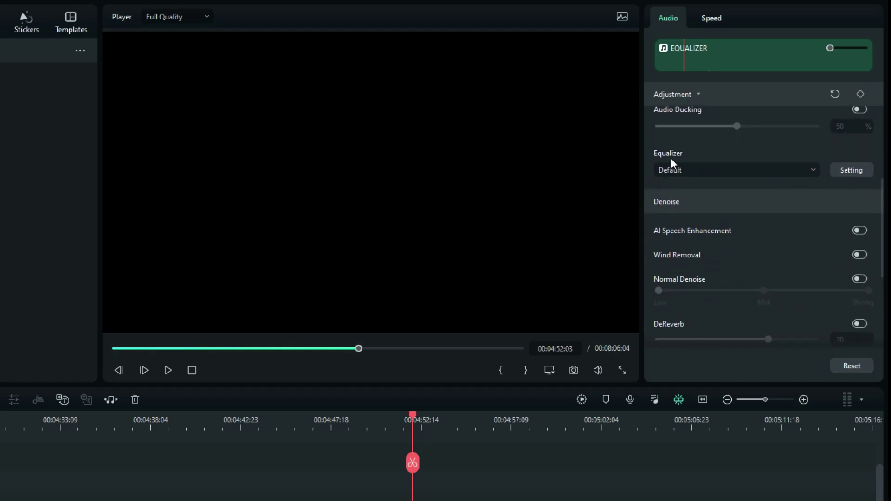
click(843, 171)
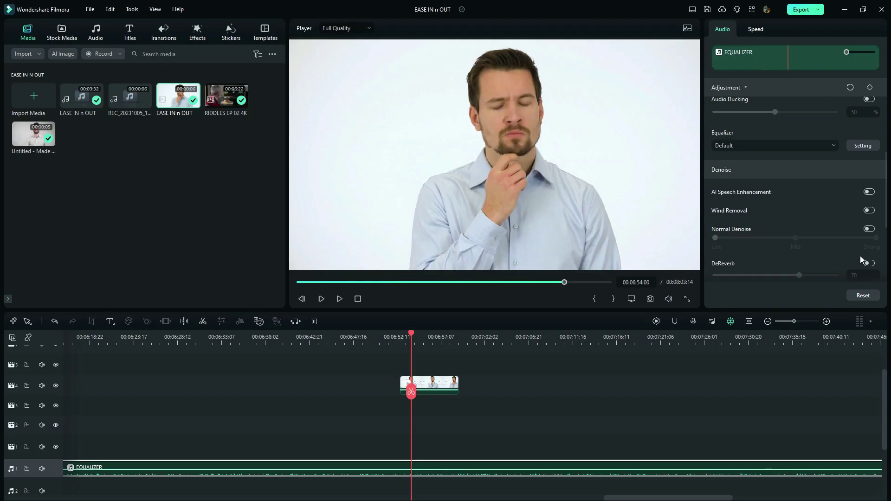
- Pull the 31 Hz and 63 Hz bands down to -18, then cancel without keeping the changes
click(863, 145)
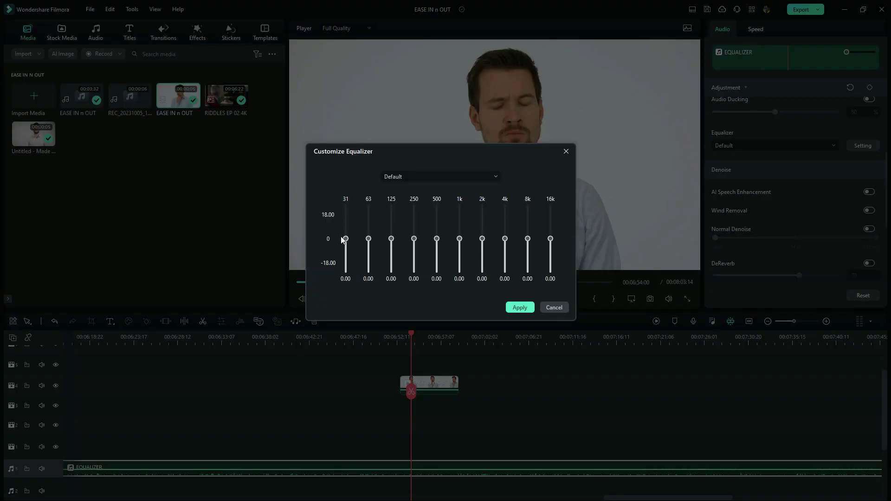
drag(345, 239, 345, 270)
click(369, 239)
drag(369, 240, 368, 270)
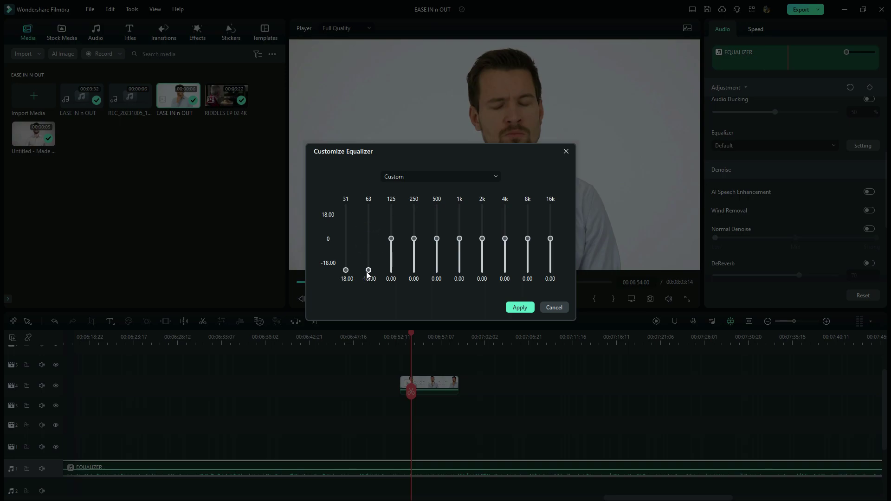
click(520, 307)
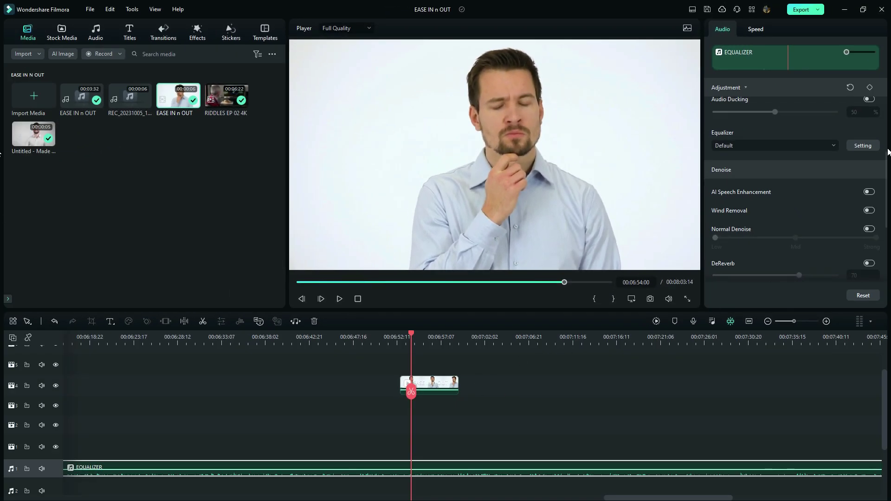
- Cut 31 Hz to -4.76, 63 Hz to -3.44, 125 Hz to -2.12, raising highs to 5.82 at 8k
click(861, 145)
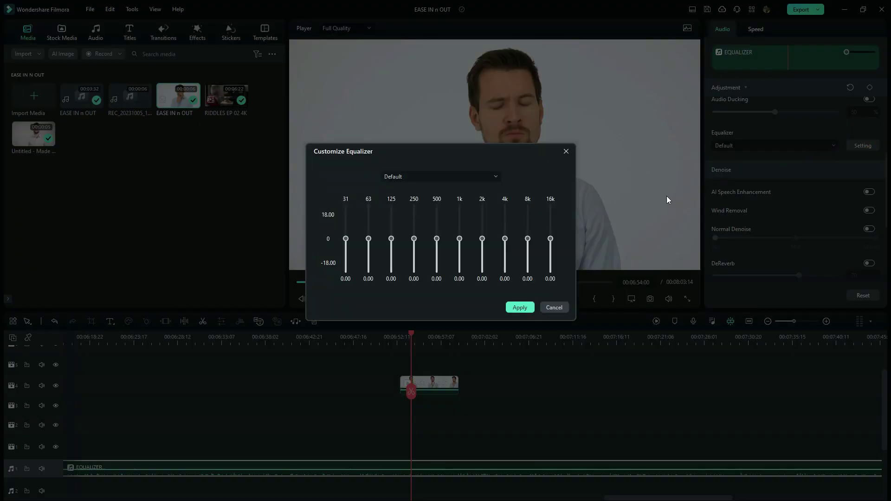
drag(345, 238, 342, 271)
drag(344, 274, 347, 249)
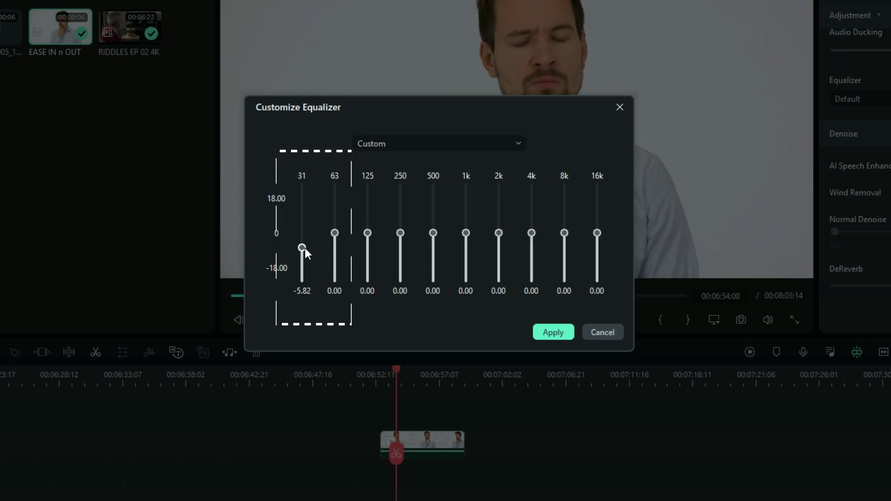
drag(335, 233, 334, 242)
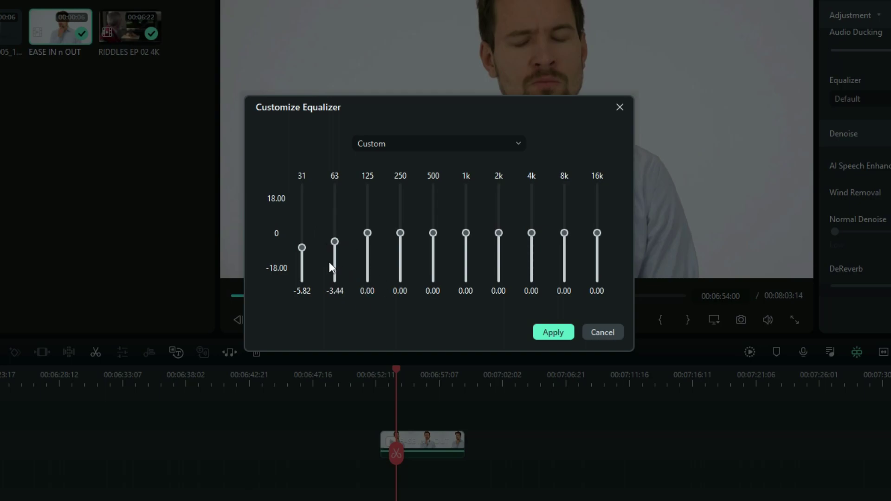
drag(302, 248, 302, 245)
drag(366, 233, 600, 230)
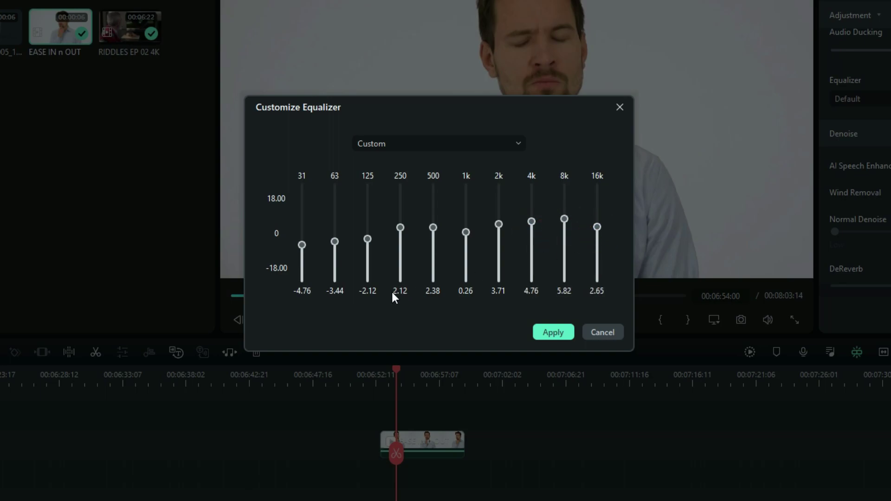
- Close the Customize Equalizer dialog and reopen it with every band back at 0.00
click(553, 332)
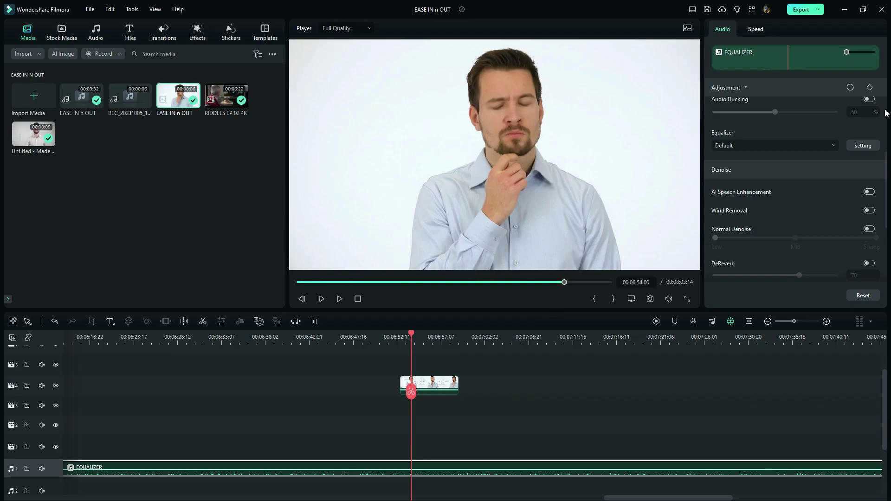
click(863, 145)
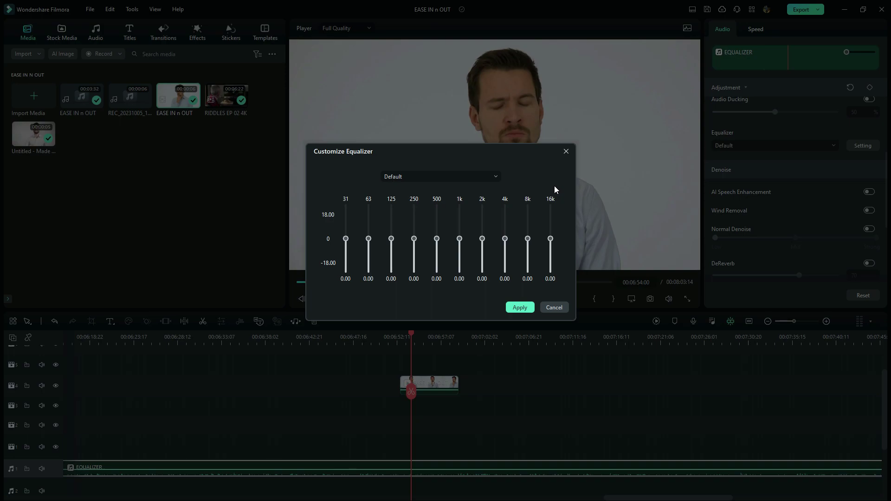
- Preview the Sparkle preset from the equalizer preset list, then reopen the list
click(428, 176)
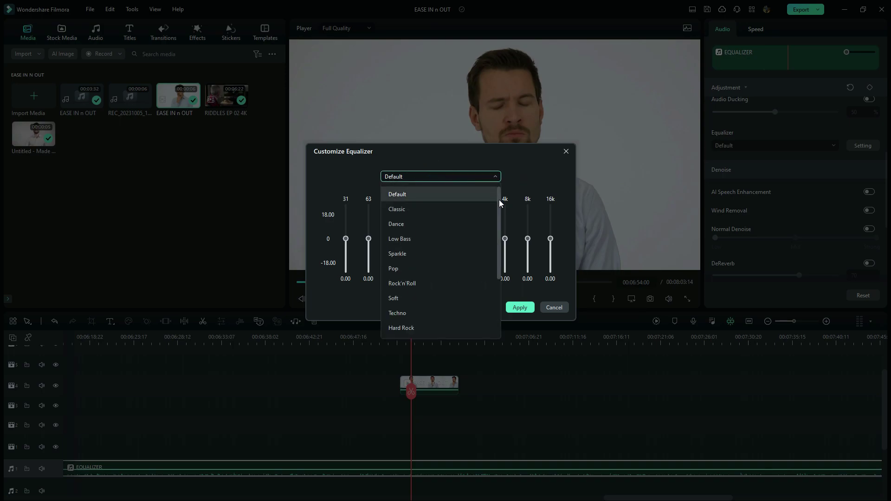
drag(500, 201, 499, 214)
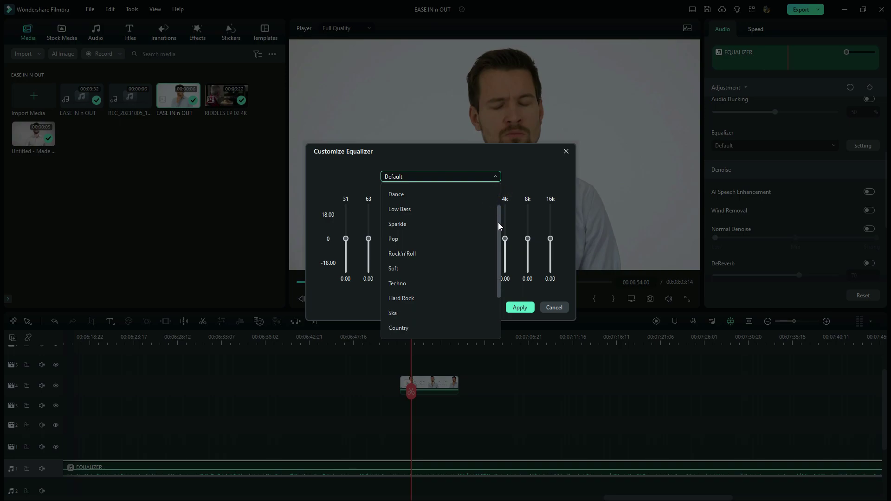
click(466, 227)
click(409, 225)
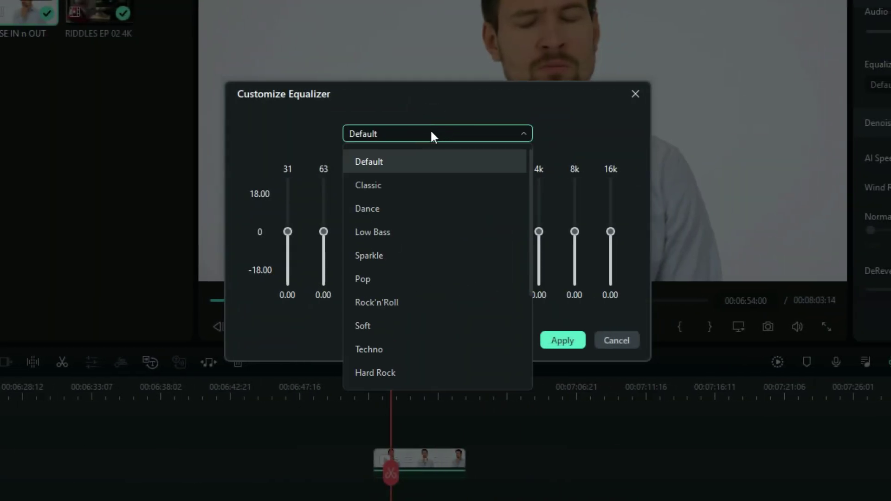
- Load the Soft preset, set 31 Hz to 1.85 and raise the 63 Hz to 1k bands
click(367, 327)
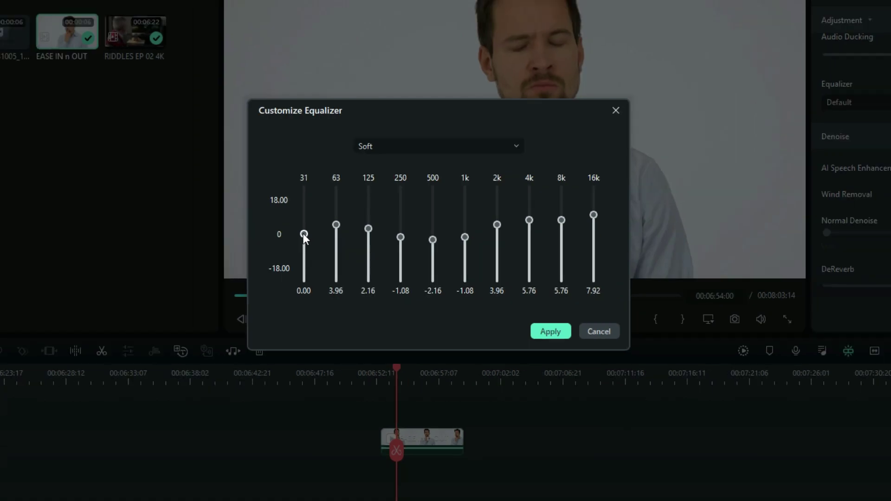
drag(304, 234, 303, 230)
click(335, 225)
click(370, 227)
click(433, 236)
click(464, 233)
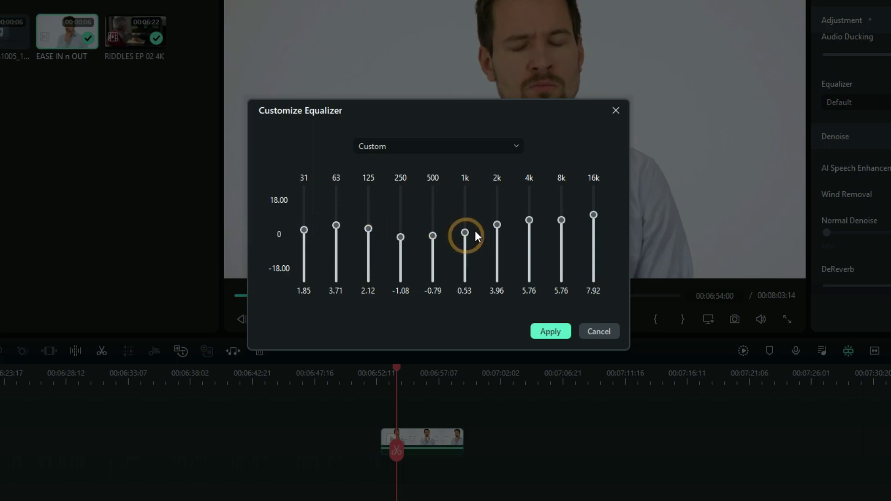
- Raise the 2k to 16k bands, settling 4k at 8.47 and 16k at 9.79
click(496, 220)
click(529, 215)
click(561, 220)
click(593, 212)
click(529, 209)
drag(530, 209, 528, 213)
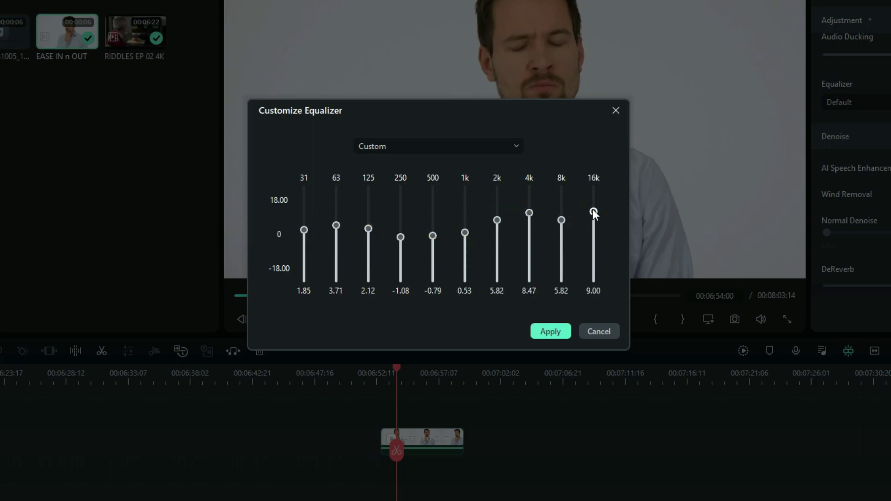
click(594, 209)
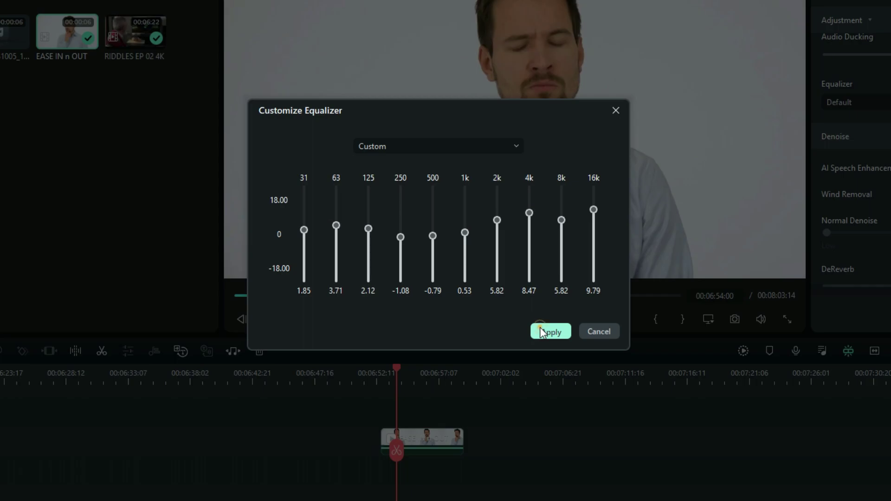